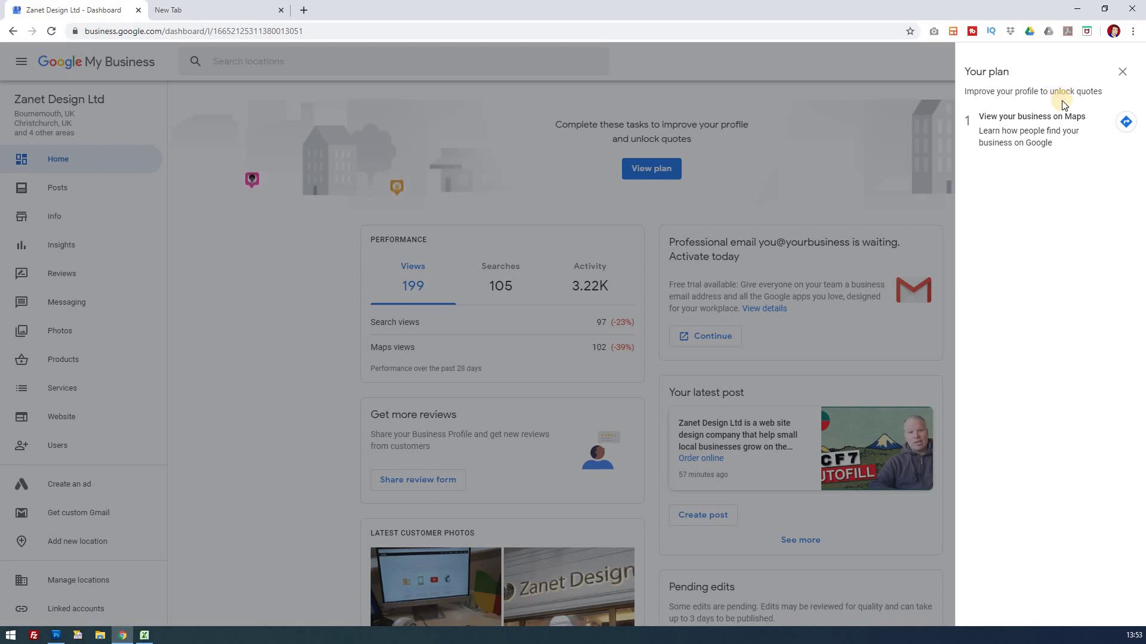
# Open the Zanet Design Ltd listing in Google Maps with its Dorset and Hampshire service area shaded
pyautogui.click(1095, 124)
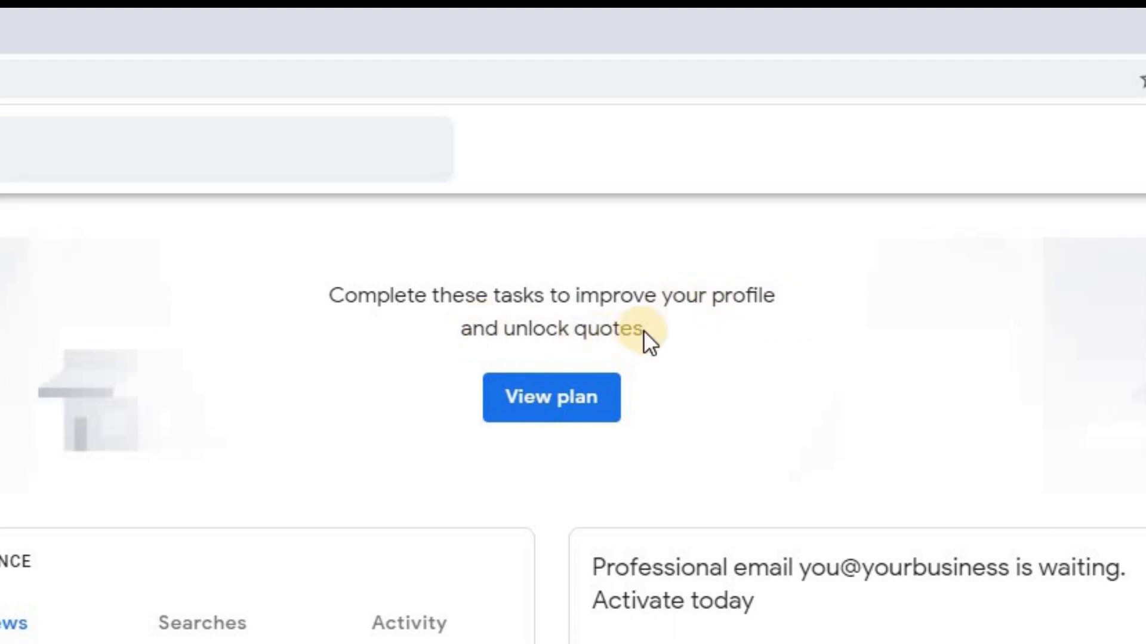
pyautogui.click(540, 401)
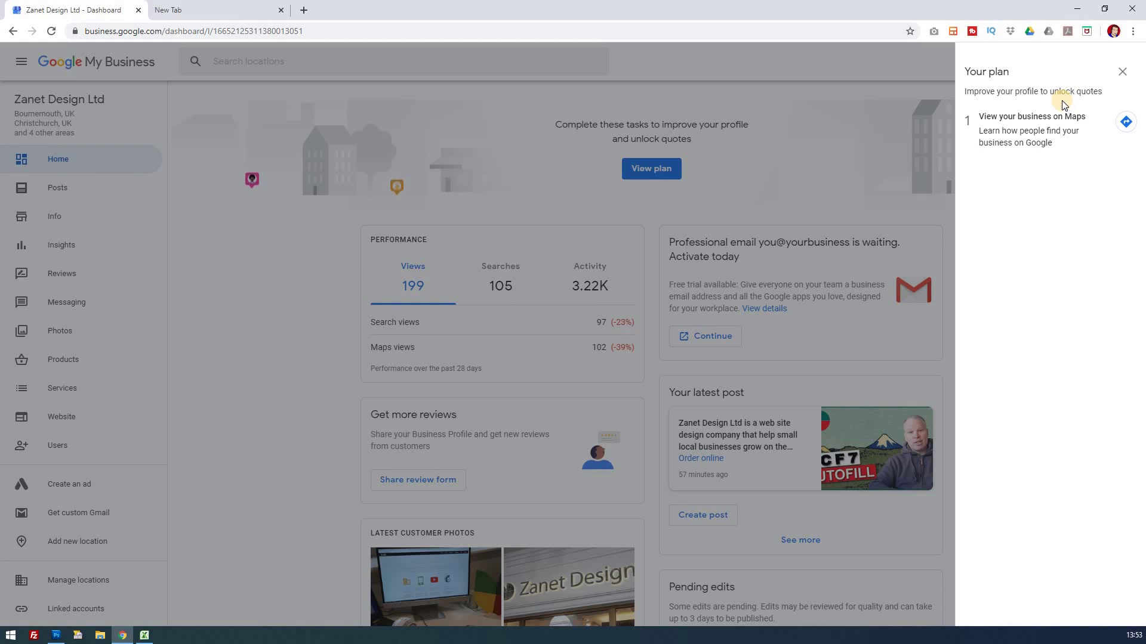
pyautogui.click(1126, 122)
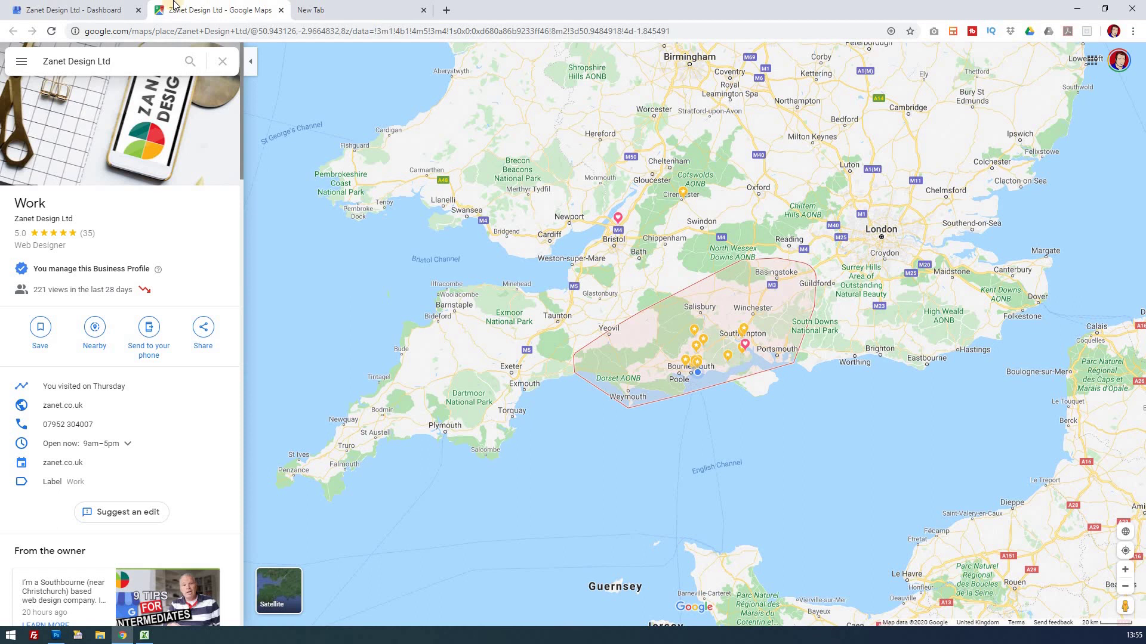
# Check the Info page's business location: no address, deliveries and home services only, without saving changes
pyautogui.click(83, 10)
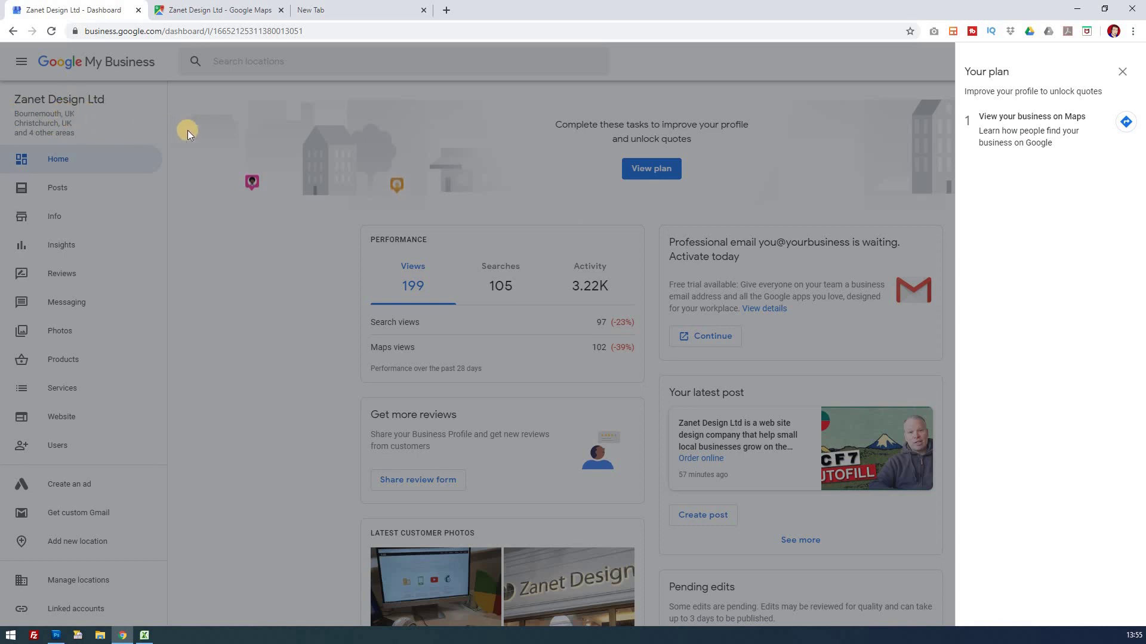
pyautogui.click(1122, 72)
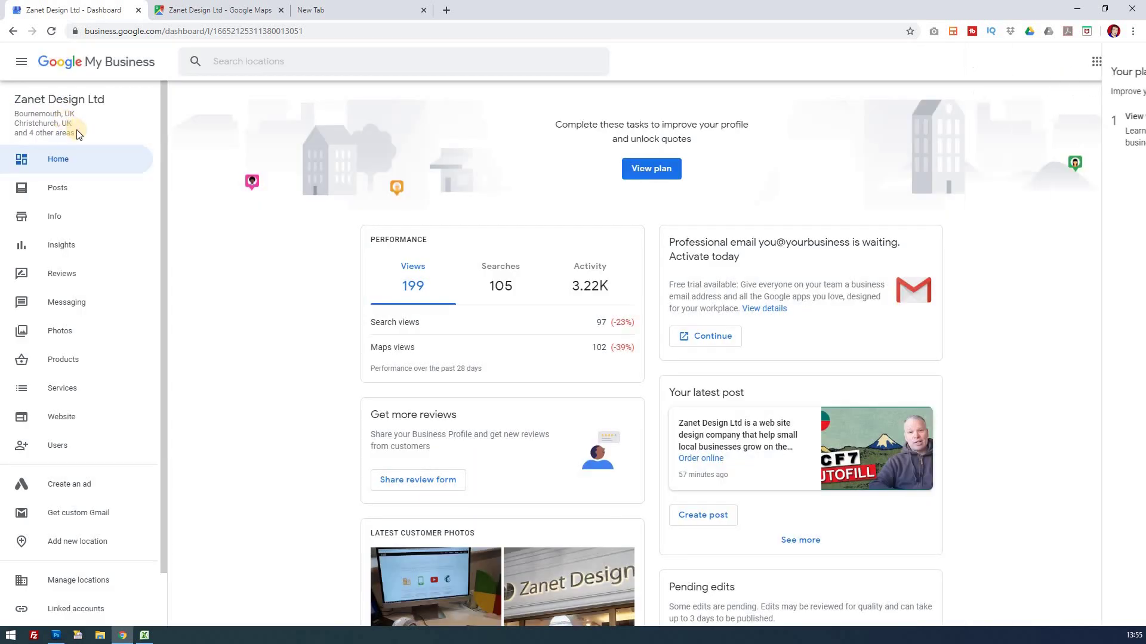
pyautogui.click(56, 216)
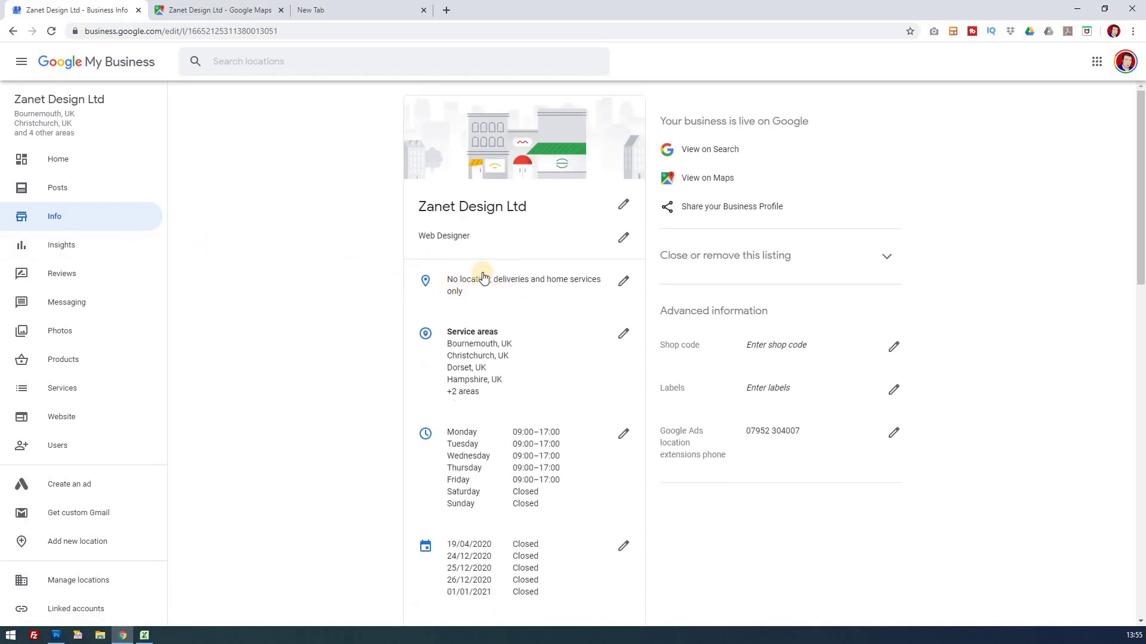
pyautogui.click(621, 282)
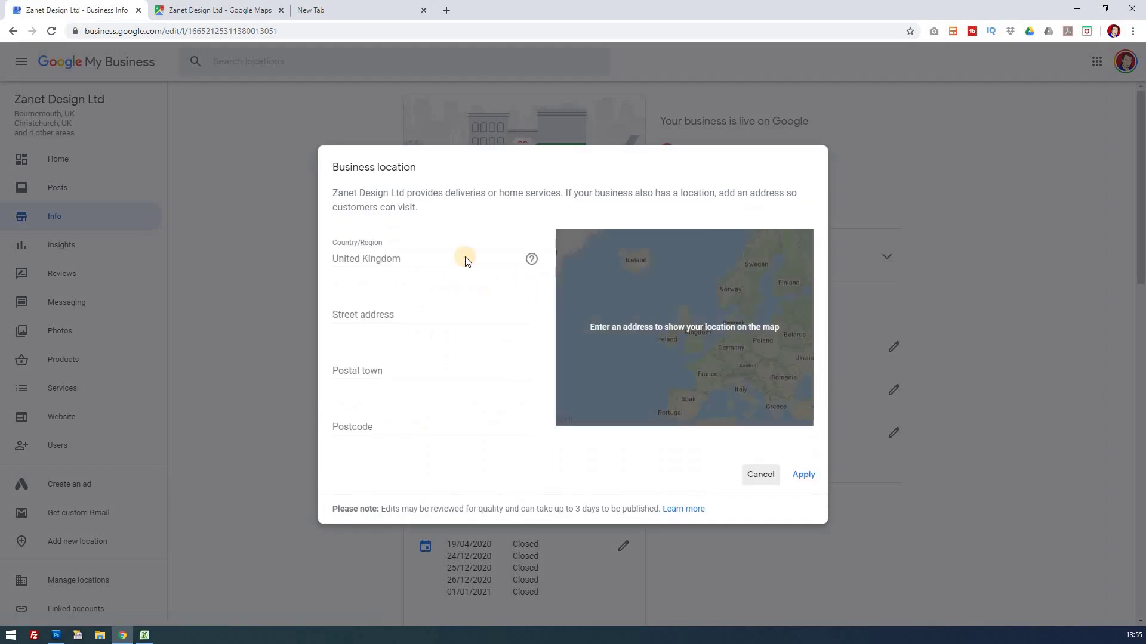
pyautogui.click(762, 476)
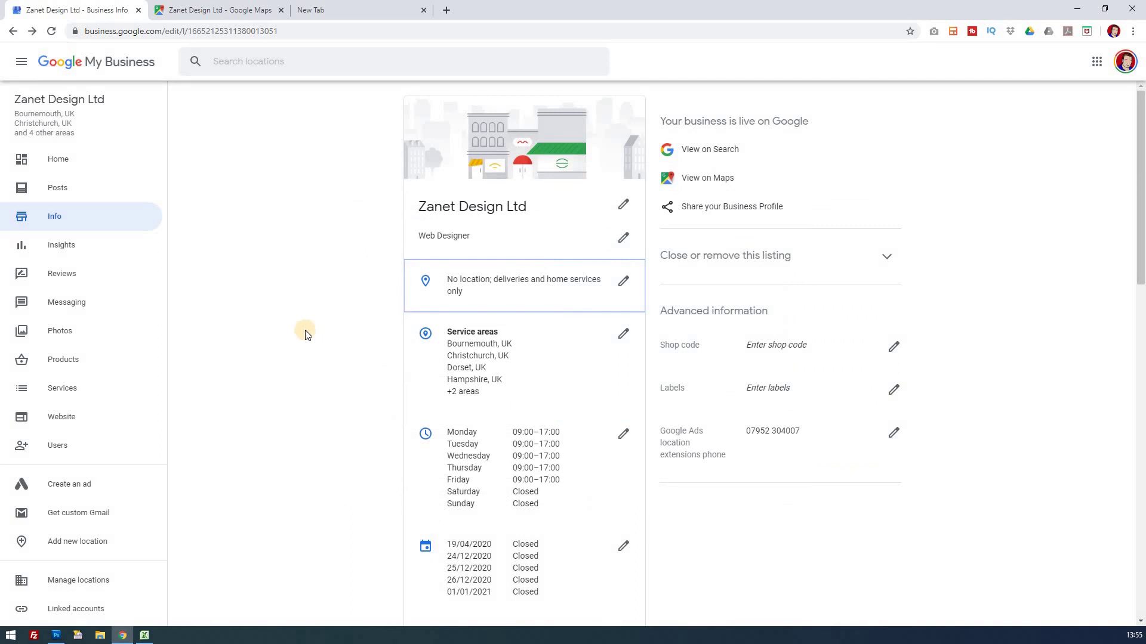
pyautogui.click(349, 10)
# Search Google for 'cleaner london' and scroll through the results
pyautogui.click(491, 246)
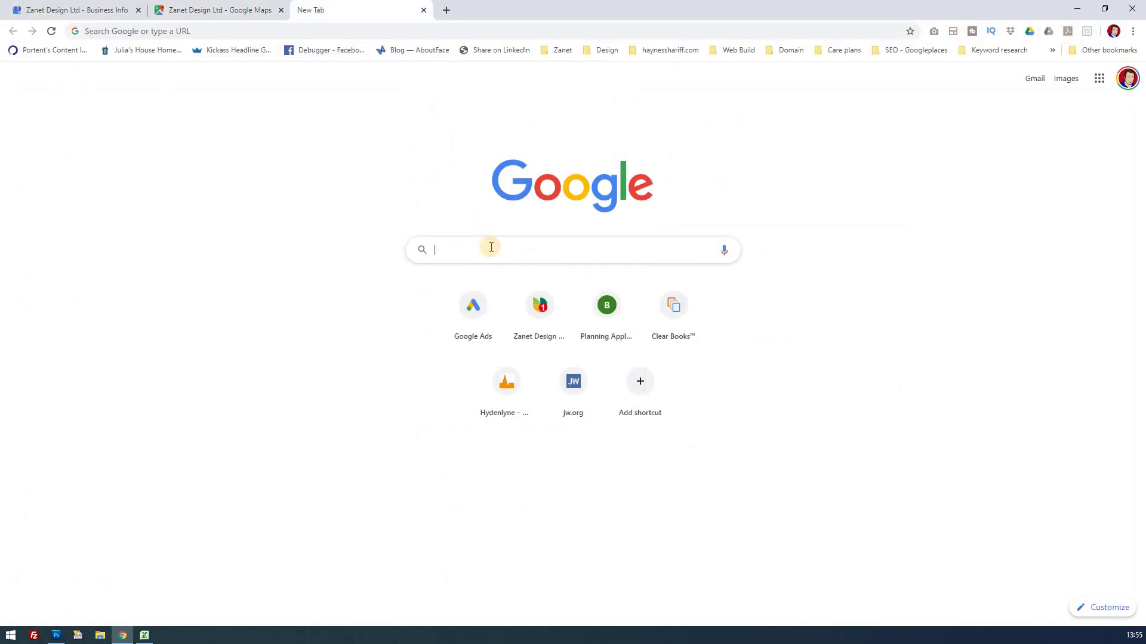
pyautogui.write('clean')
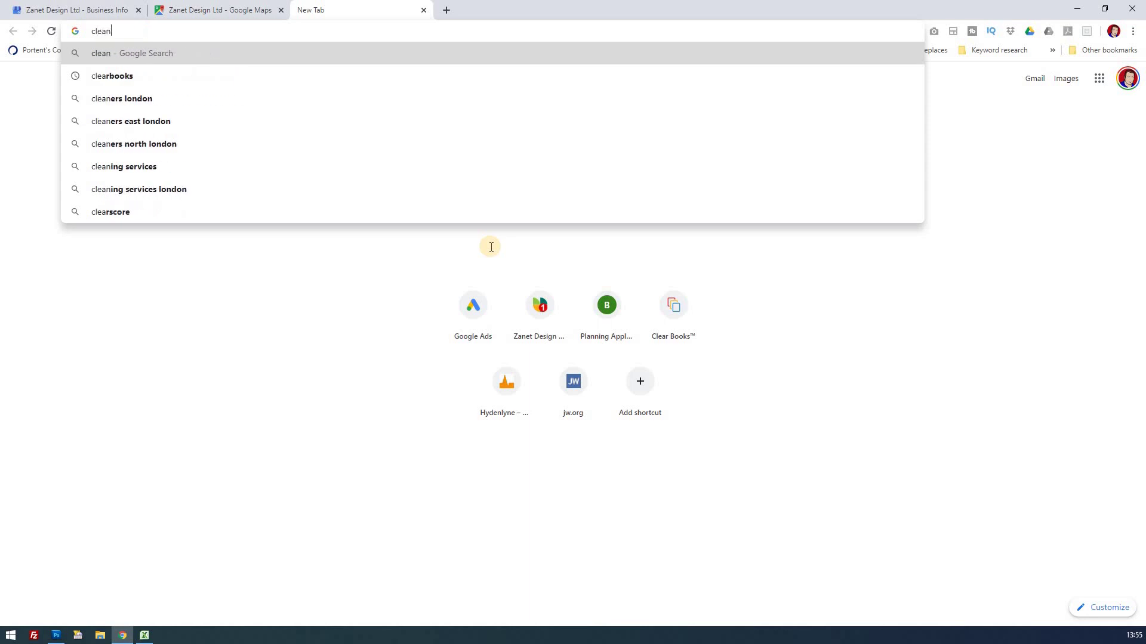
pyautogui.write('er london')
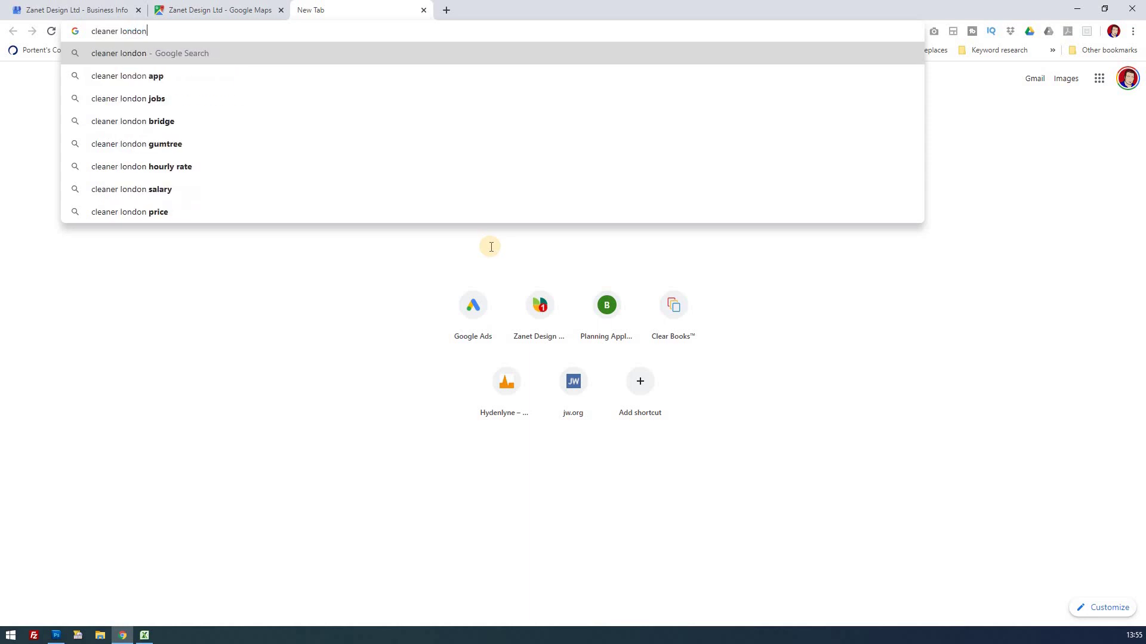
pyautogui.press('Return')
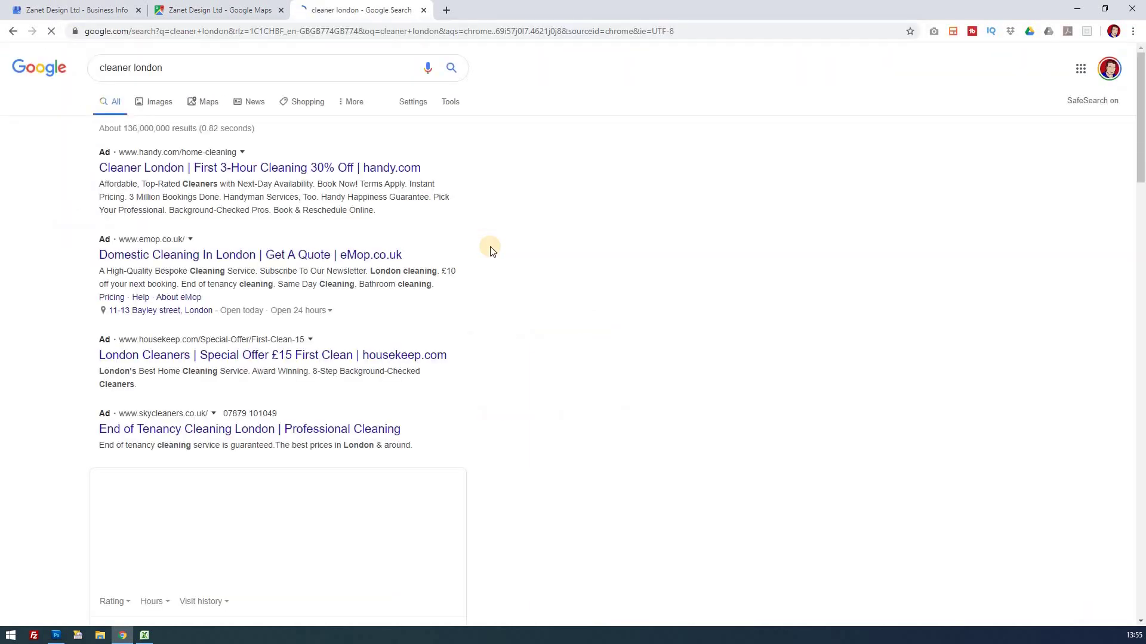
pyautogui.scroll(-6, 501, 357)
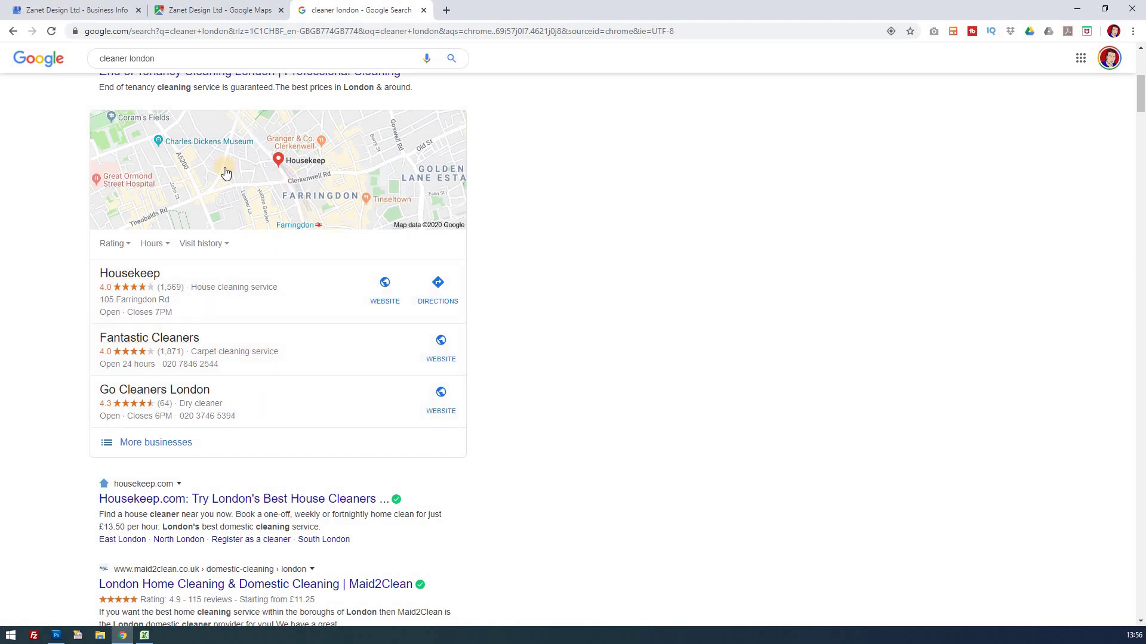
# Refine the search to 'house cleaner london' to show the local map pack
pyautogui.click(101, 58)
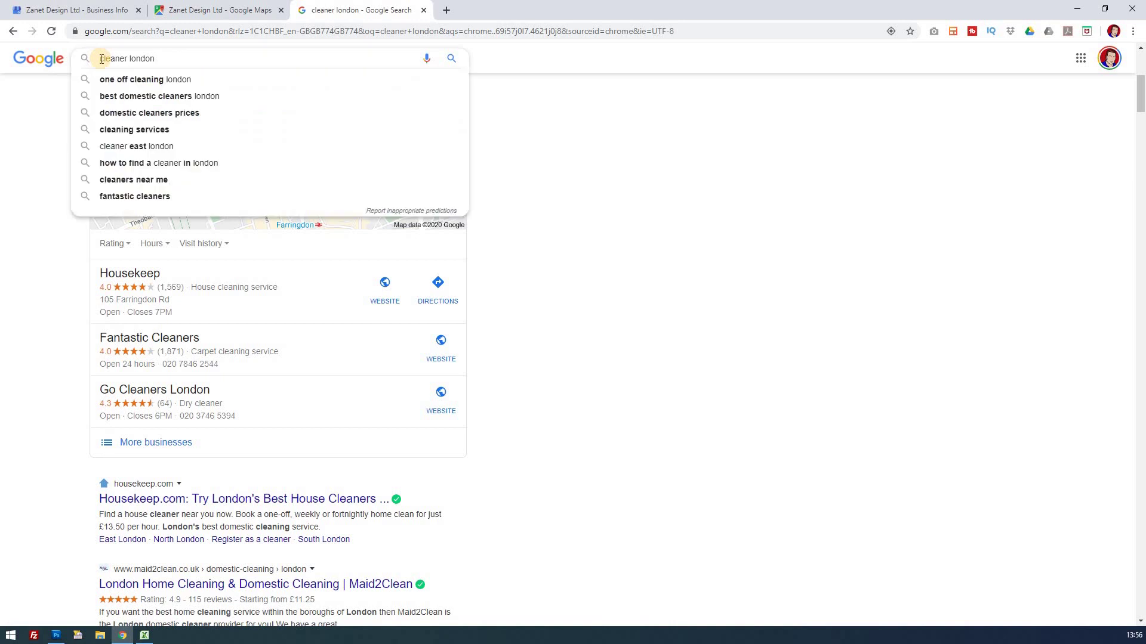
pyautogui.write('house')
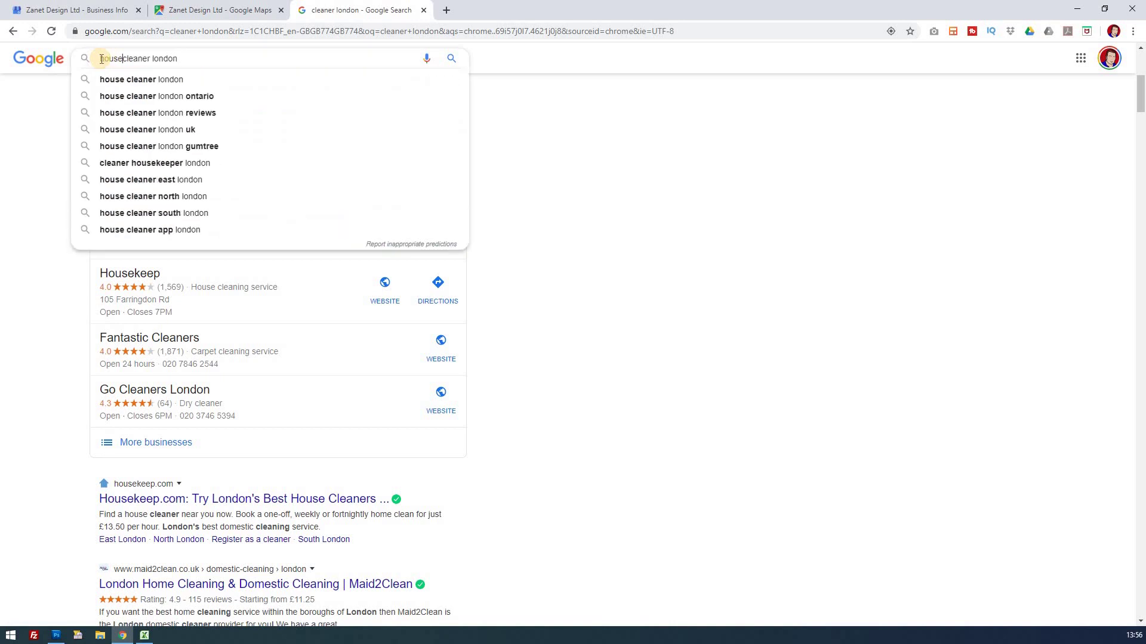
pyautogui.press('Return')
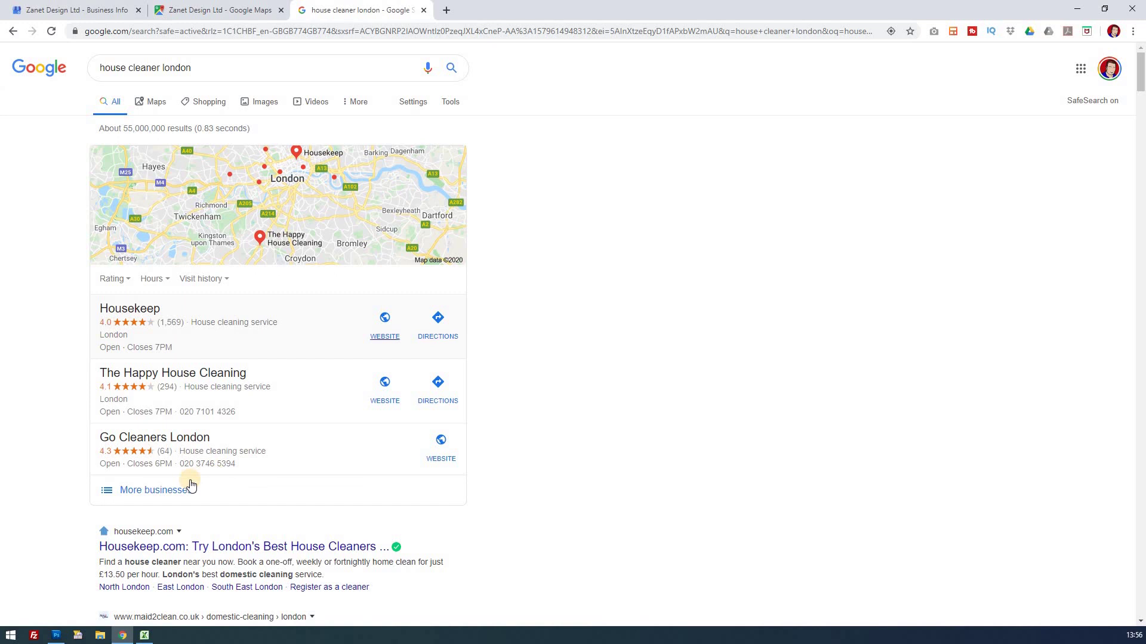
# Expand the local pack to 'More businesses' and browse the mapped London house cleaners
pyautogui.click(170, 493)
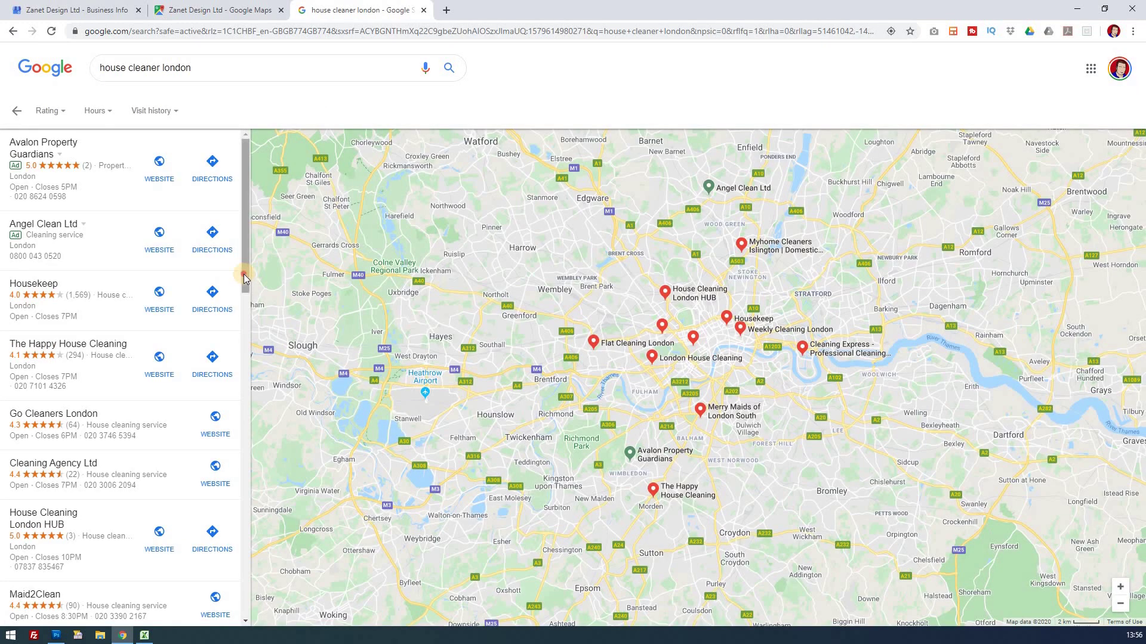
pyautogui.moveTo(247, 273); pyautogui.dragTo(246, 356)
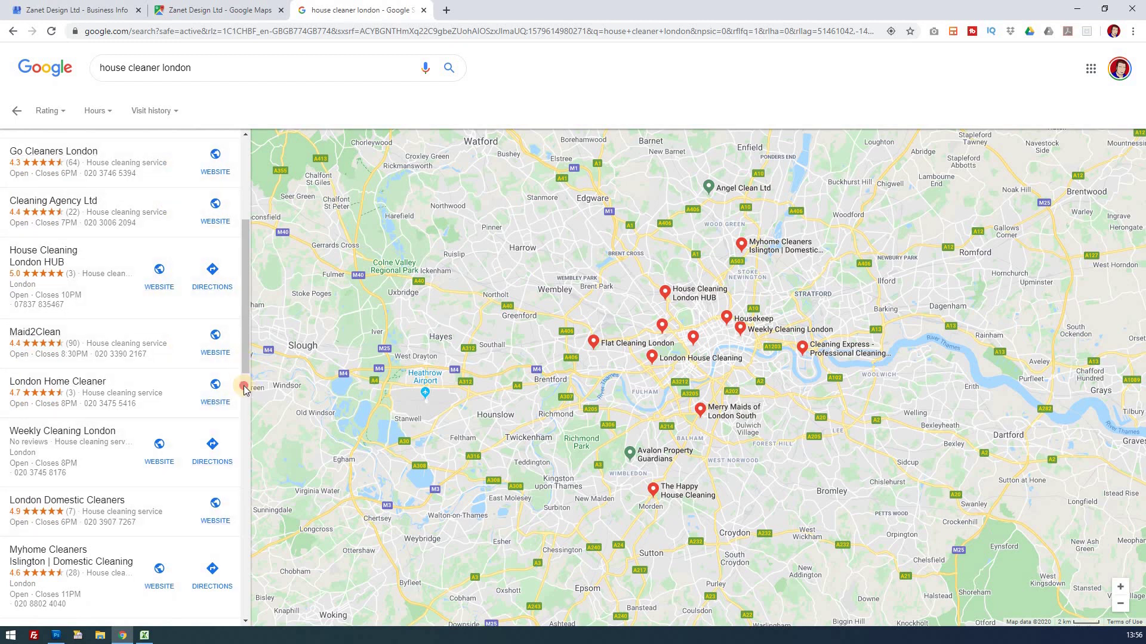
pyautogui.moveTo(243, 385); pyautogui.dragTo(248, 270)
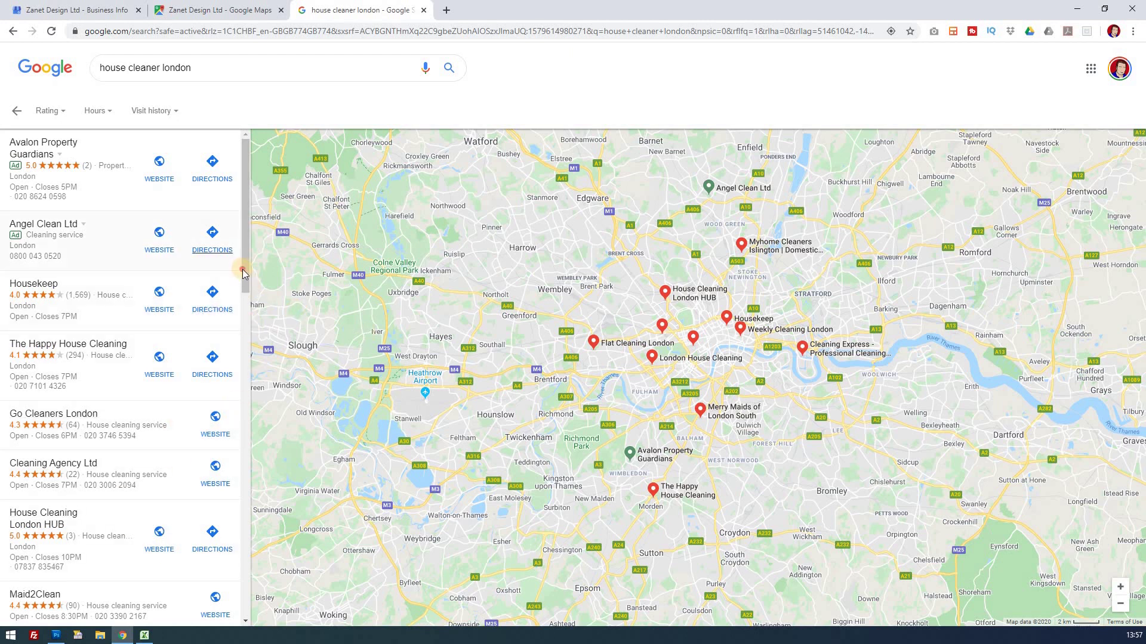
pyautogui.scroll(-15, 239, 544)
pyautogui.scroll(10, 239, 544)
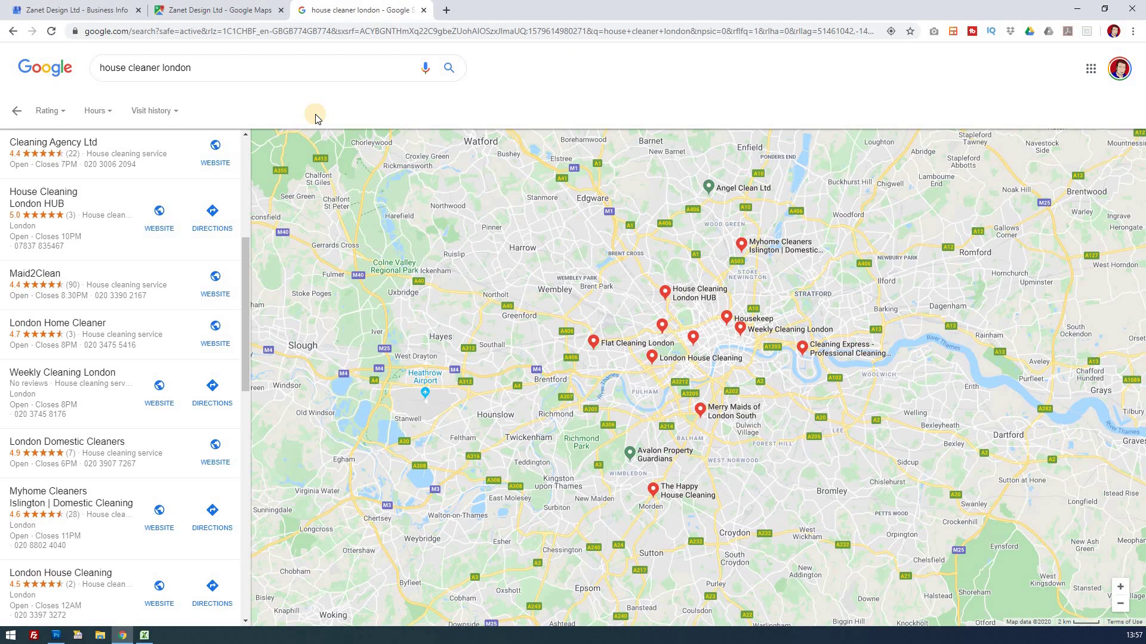
pyautogui.moveTo(247, 280); pyautogui.dragTo(256, 173)
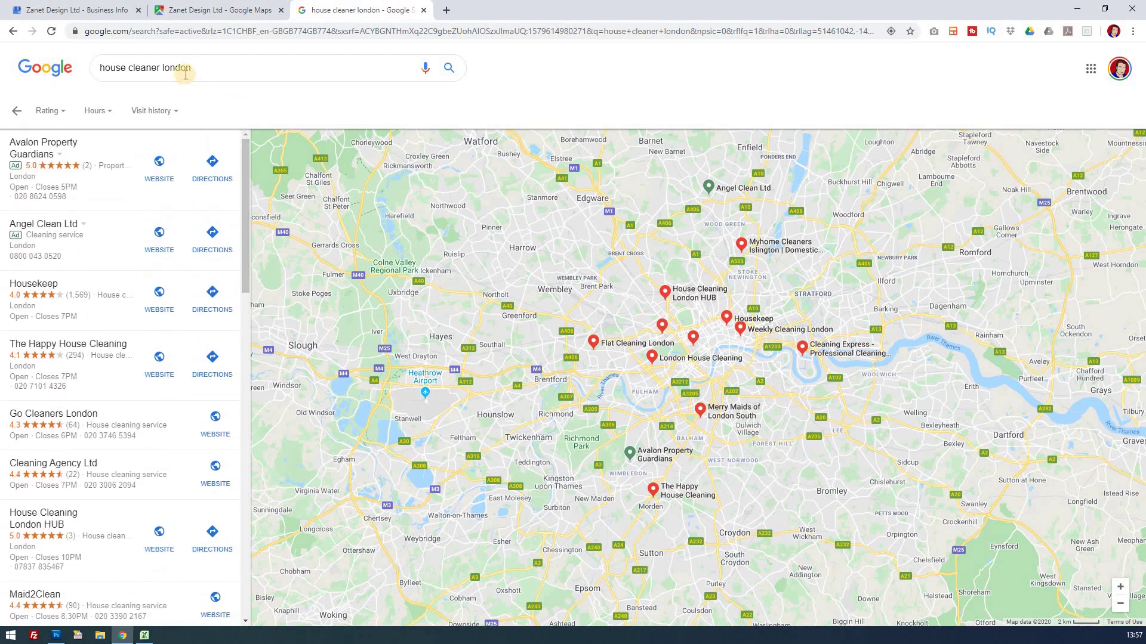
# Change the search query to 'london cleaner' and run it
pyautogui.click(216, 71)
pyautogui.write('cleaner')
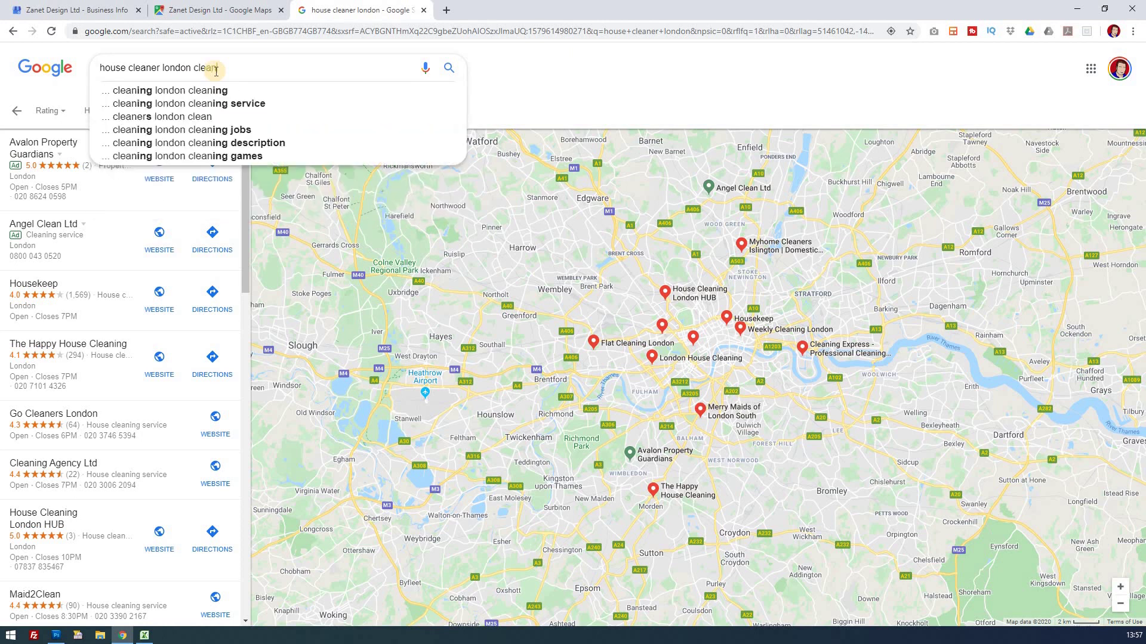
pyautogui.moveTo(163, 69); pyautogui.dragTo(96, 69)
pyautogui.press('BackSpace')
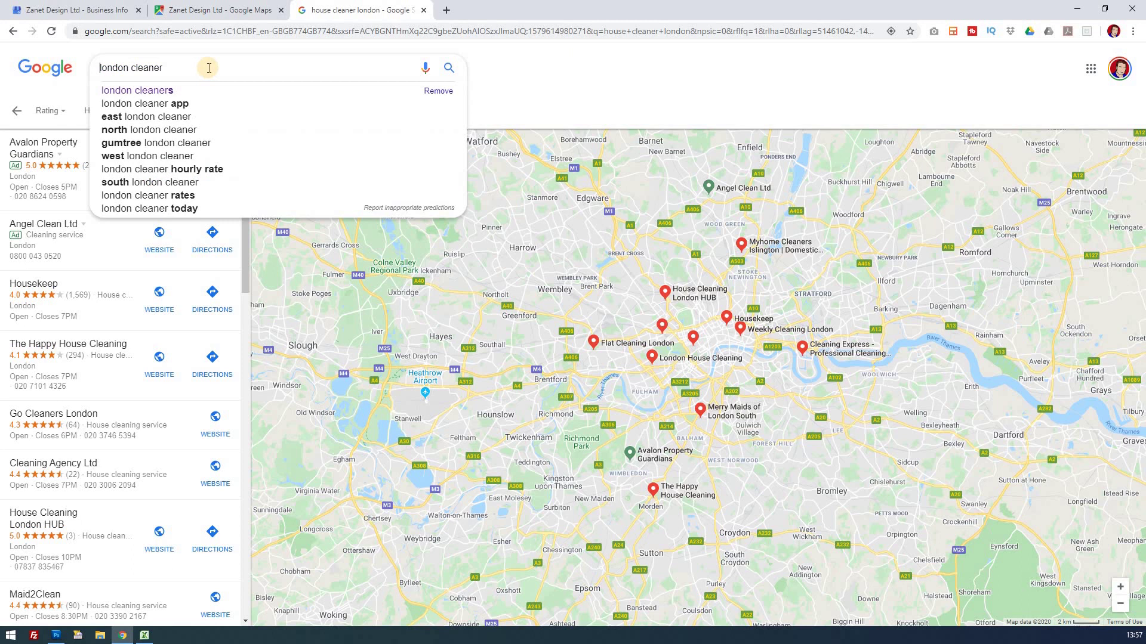
pyautogui.press('Return')
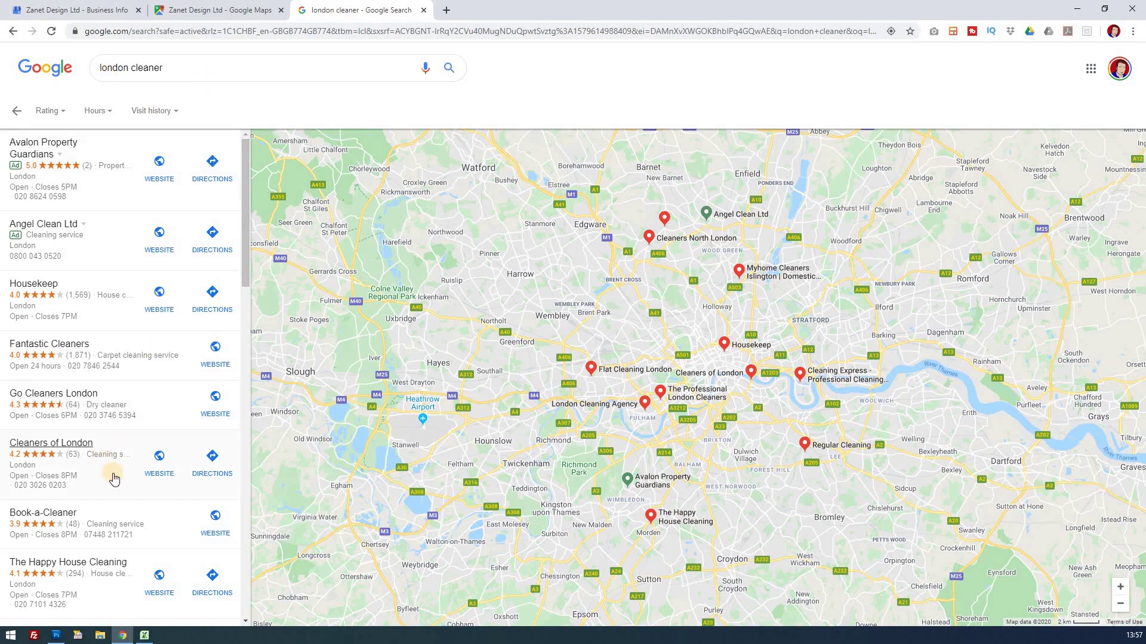
# Compare the new London cleaner list, including Housekeep, Fantastic Cleaners and Cleaners of London
pyautogui.moveTo(105, 451)
pyautogui.scroll(-2, 112, 449)
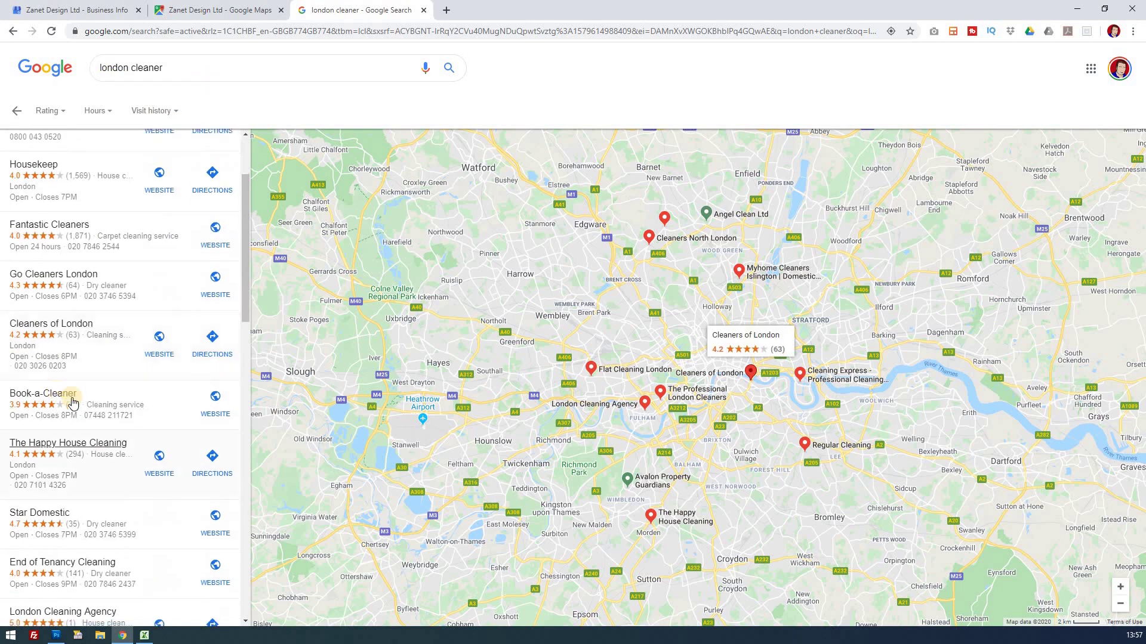
pyautogui.moveTo(104, 472)
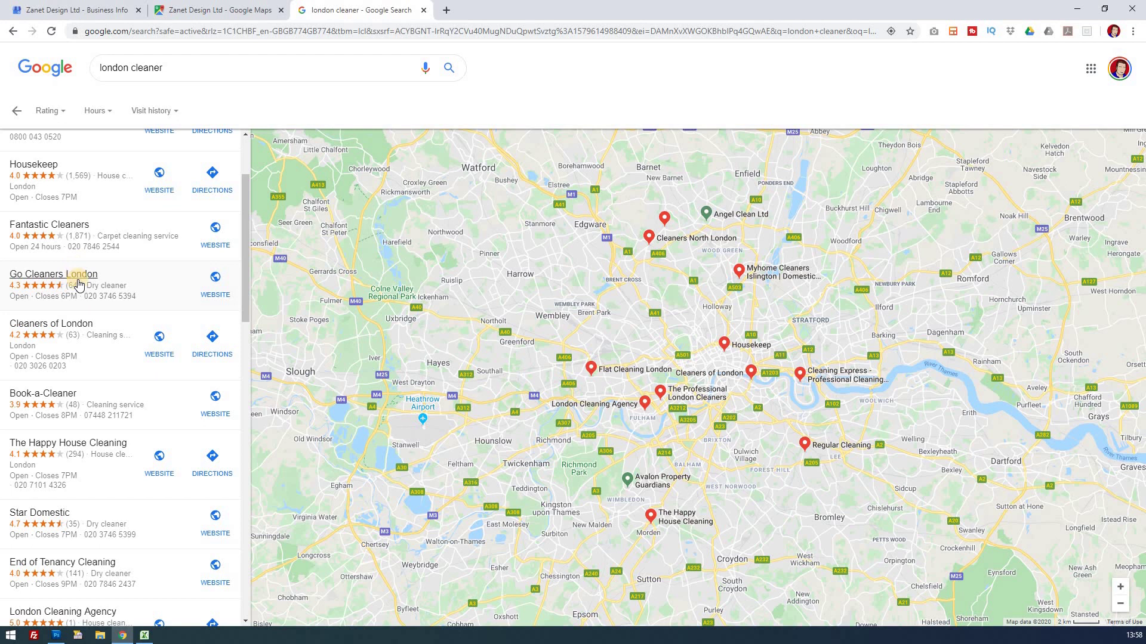
pyautogui.scroll(2, 76, 276)
pyautogui.scroll(-5, 80, 283)
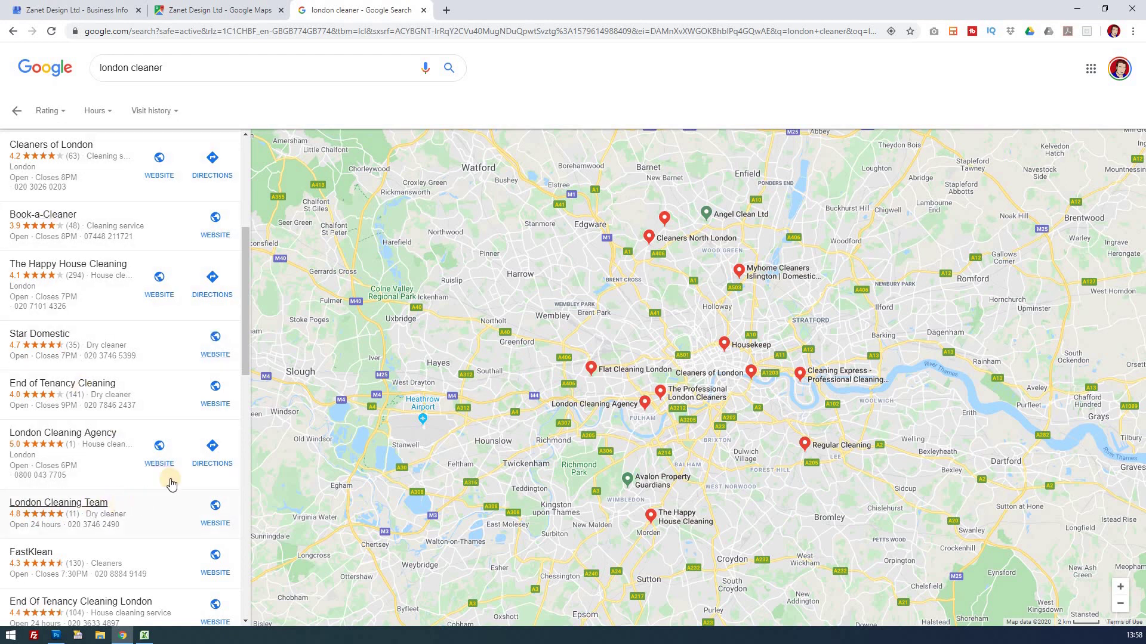
pyautogui.moveTo(245, 359); pyautogui.dragTo(245, 302)
pyautogui.click(36, 225)
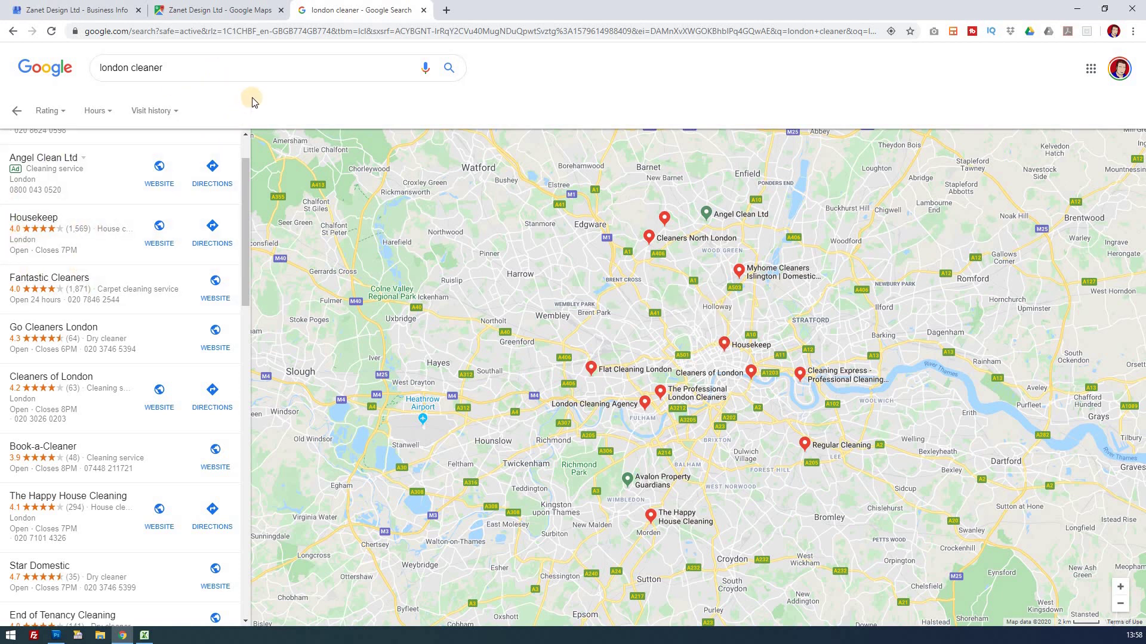
# Review the Info page's services list, from Web Designer onward, and the business description
pyautogui.click(226, 11)
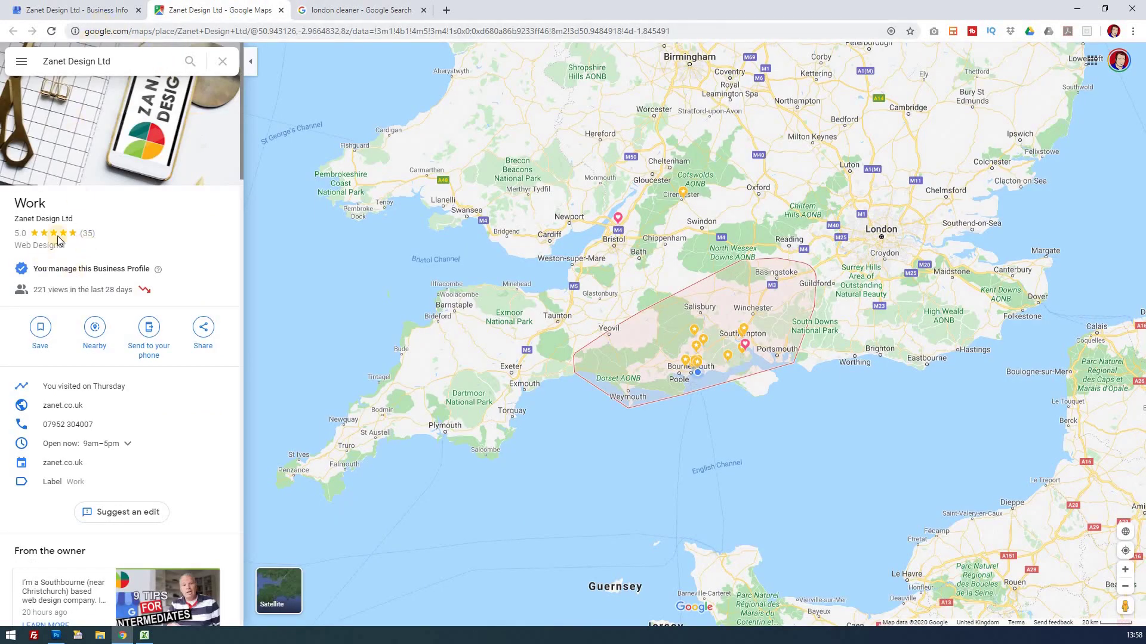
pyautogui.click(68, 14)
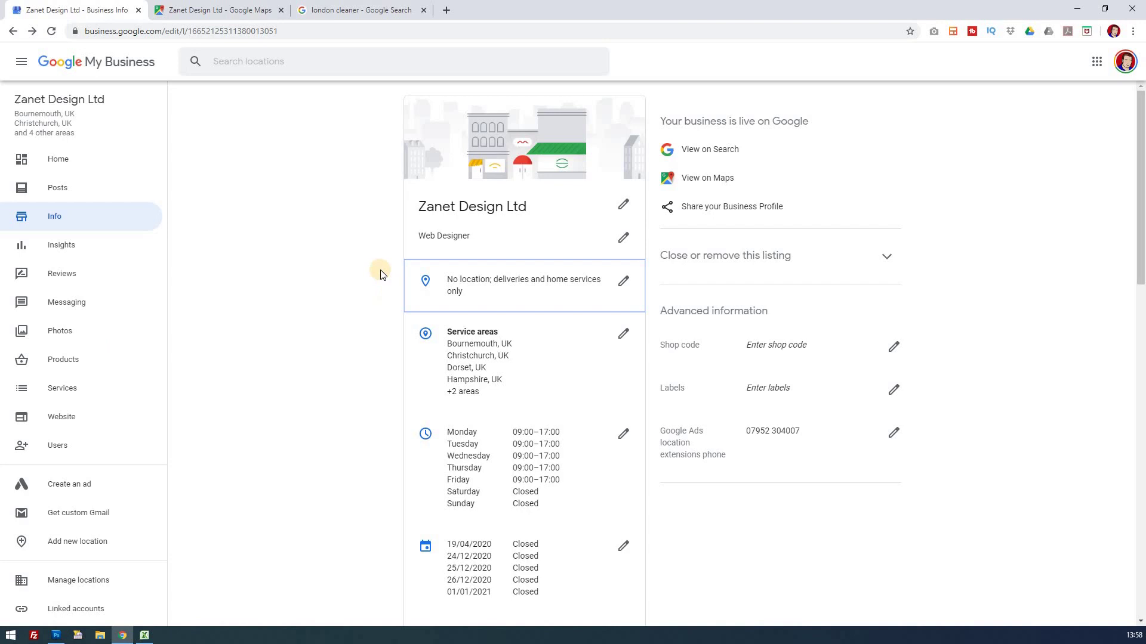
pyautogui.scroll(-10, 324, 424)
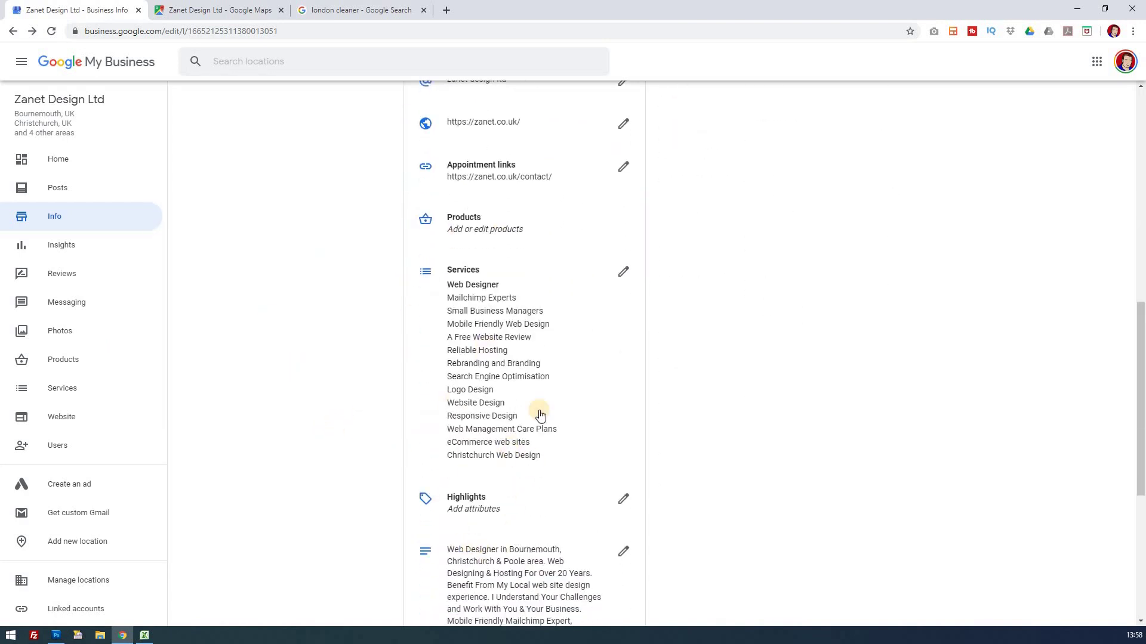
pyautogui.scroll(-3, 537, 412)
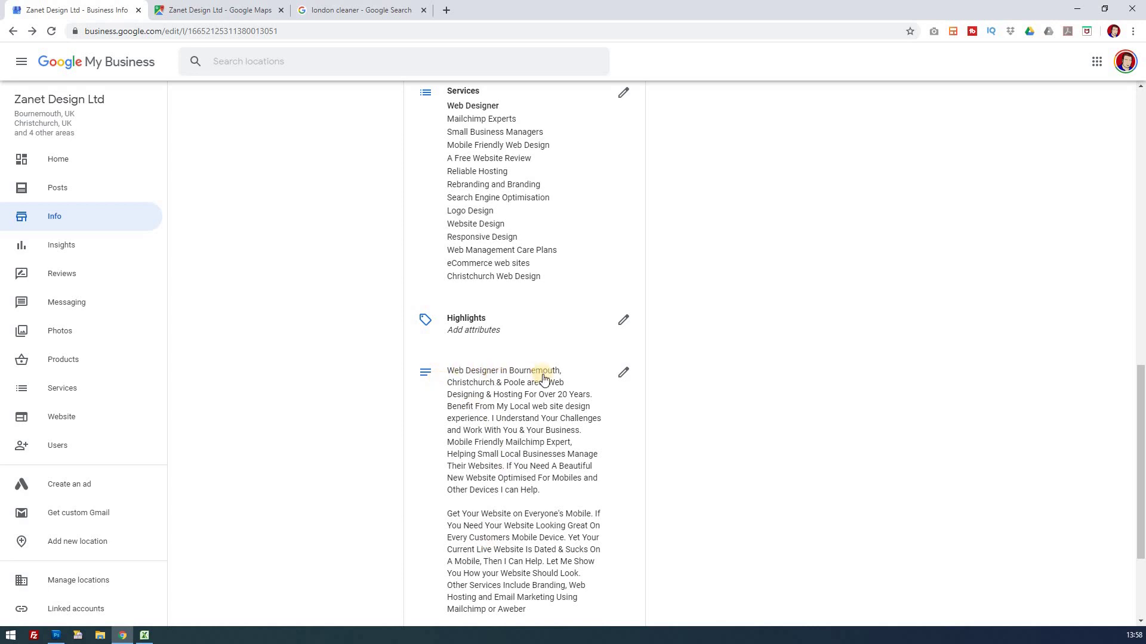
pyautogui.scroll(9, 266, 440)
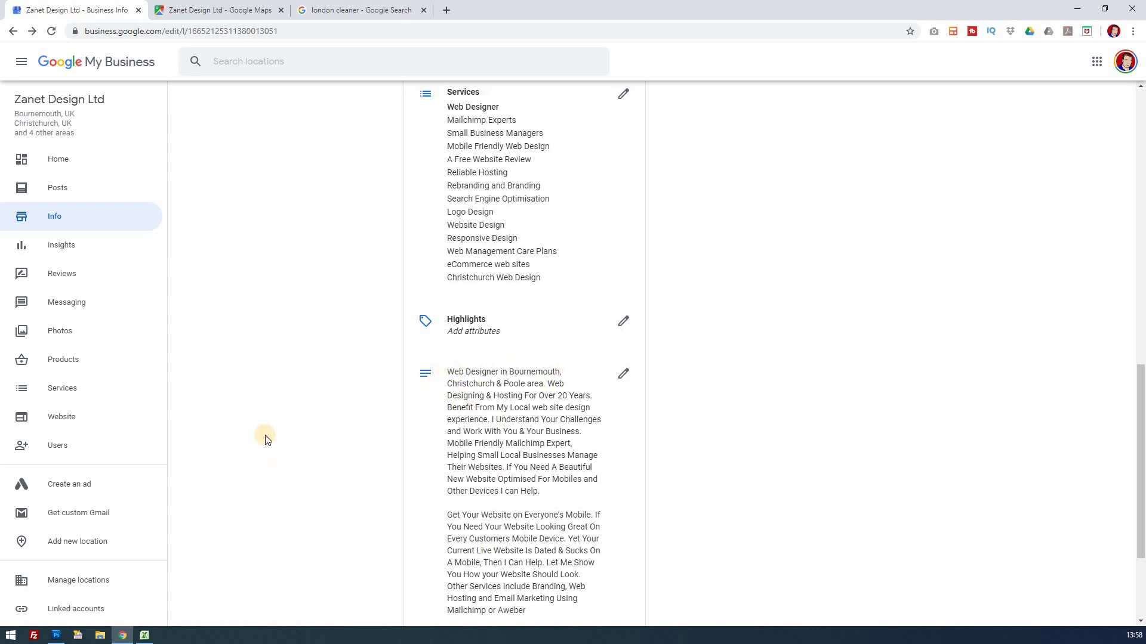